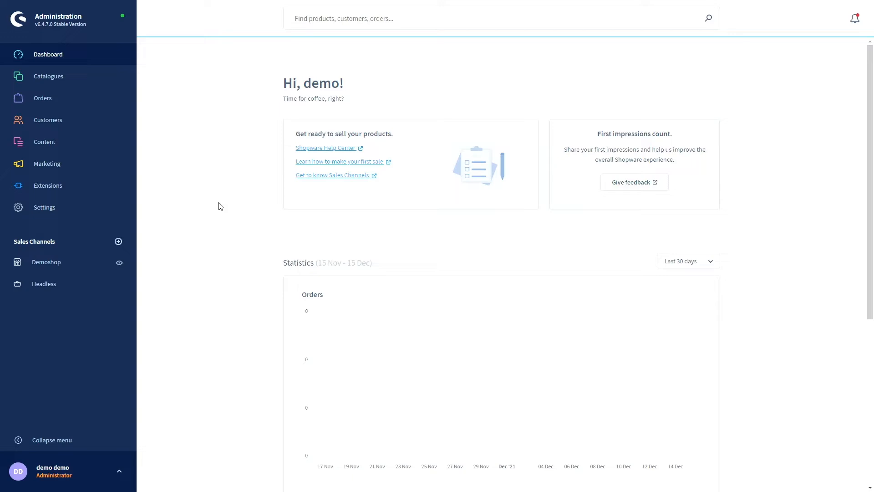
Start a new manual order from the orders overview and assign the existing test customer to it.
{"action": "left_click", "coordinate": [90, 99]}
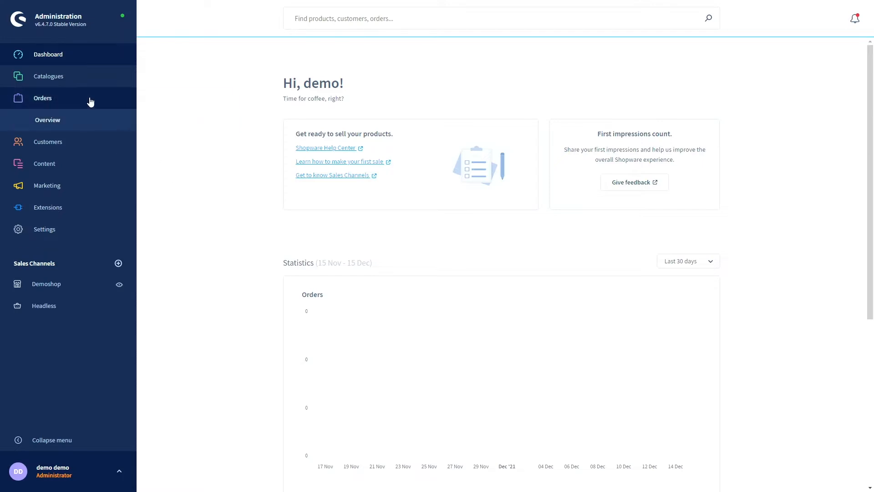
{"action": "left_click", "coordinate": [71, 124]}
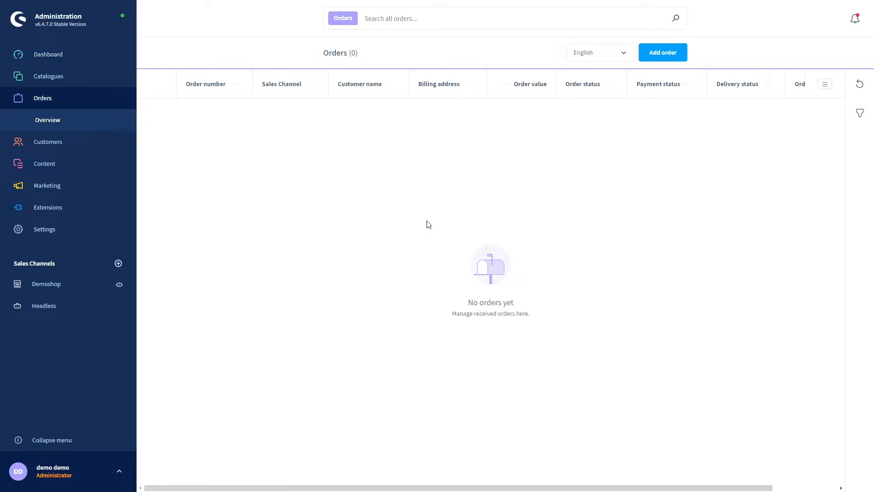
{"action": "left_click", "coordinate": [676, 52]}
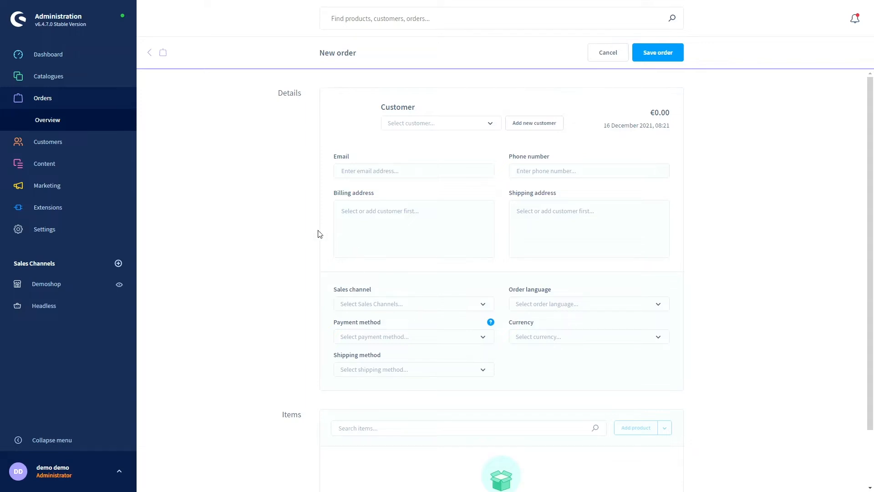
{"action": "scroll", "coordinate": [318, 238], "scroll_direction": "down", "scroll_amount": 1}
{"action": "left_click", "coordinate": [494, 125]}
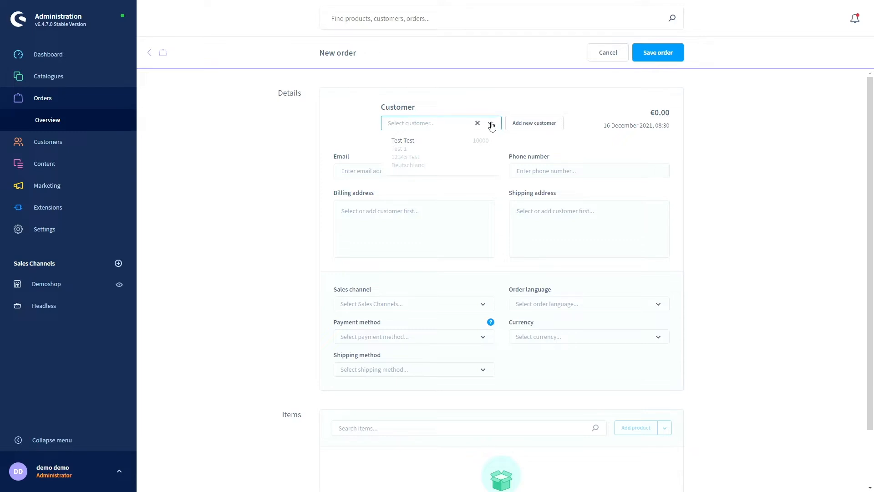
{"action": "left_click", "coordinate": [403, 152]}
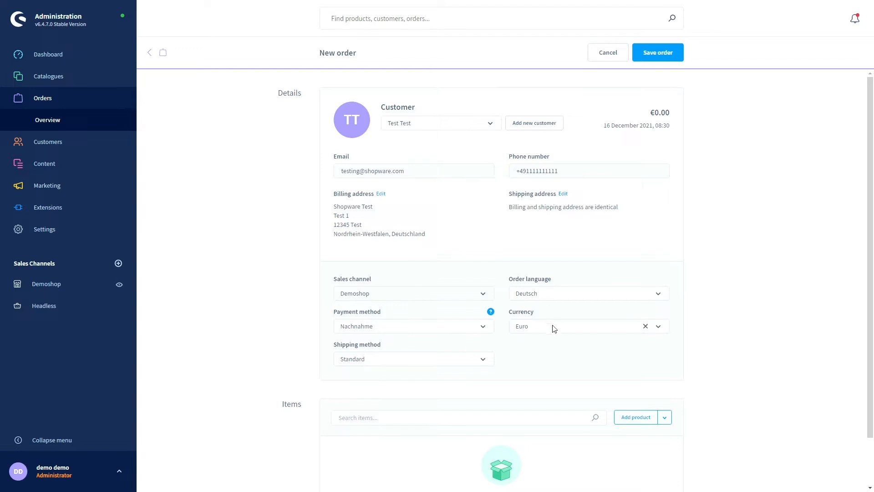
Add the product TEST to the order's items with a quantity of 1.
{"action": "scroll", "coordinate": [558, 364], "scroll_direction": "down", "scroll_amount": 1}
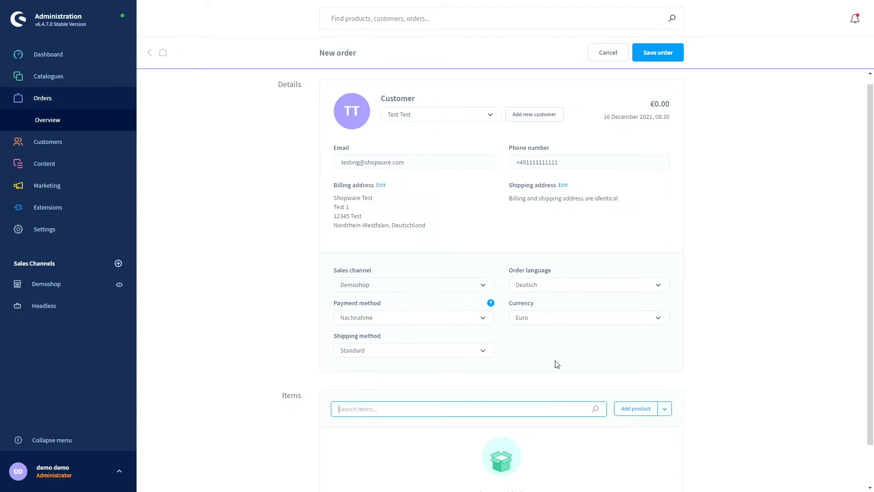
{"action": "scroll", "coordinate": [557, 363], "scroll_direction": "down", "scroll_amount": 1}
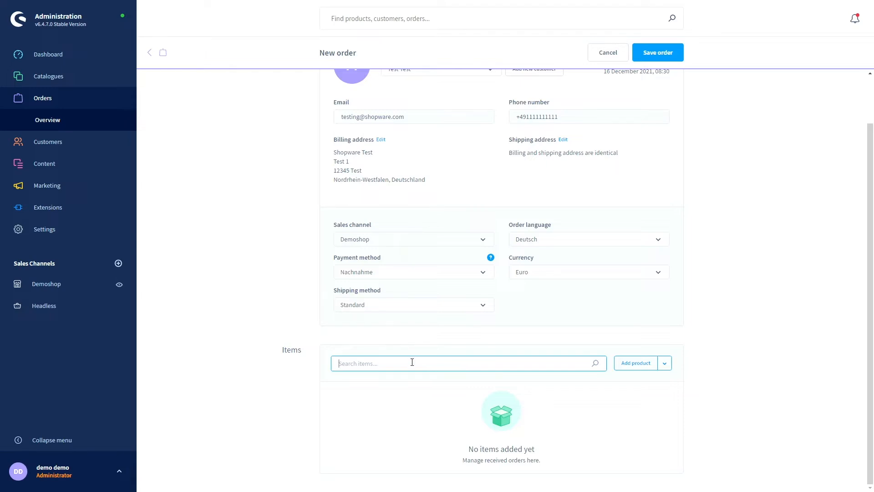
{"action": "left_click", "coordinate": [595, 331]}
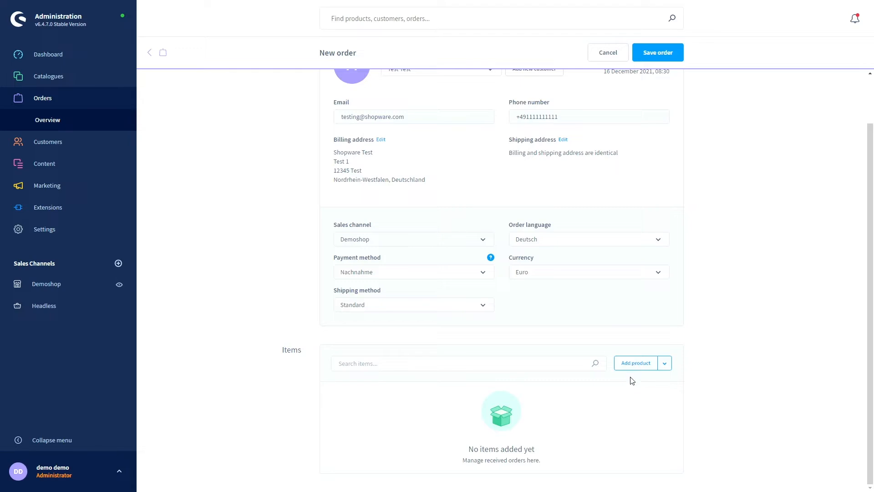
{"action": "left_click", "coordinate": [639, 364]}
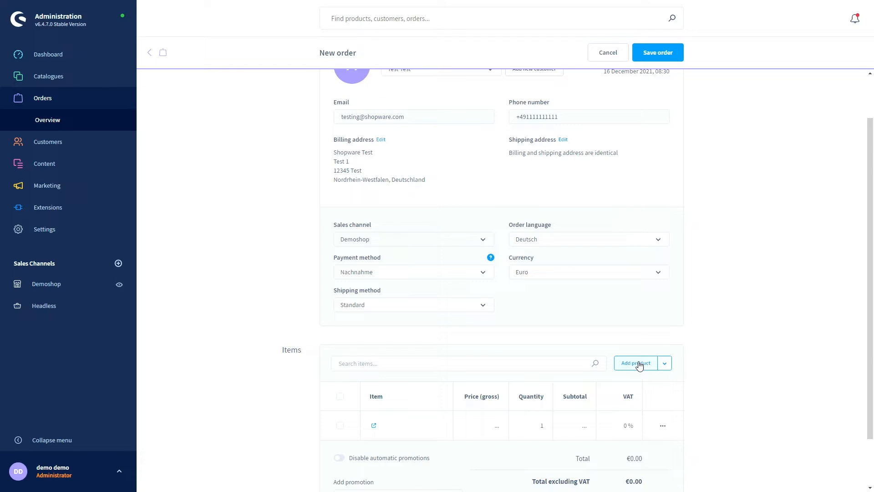
{"action": "scroll", "coordinate": [549, 382], "scroll_direction": "down", "scroll_amount": 2}
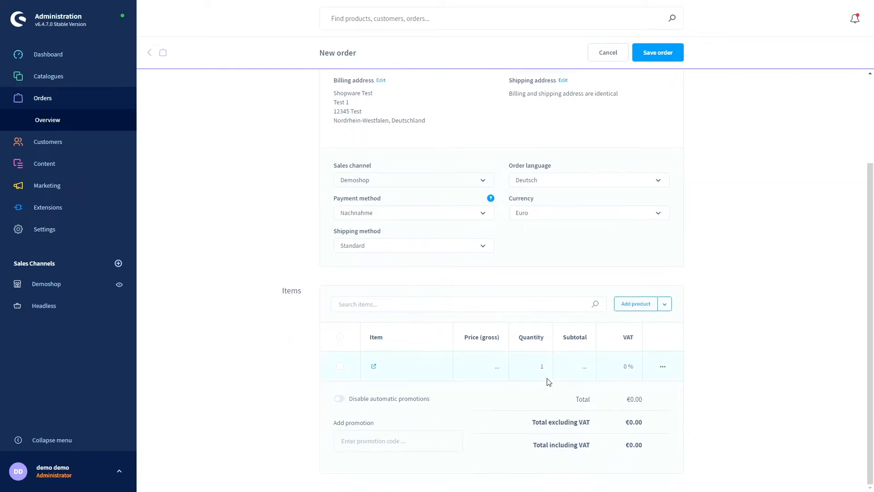
{"action": "double_click", "coordinate": [409, 370]}
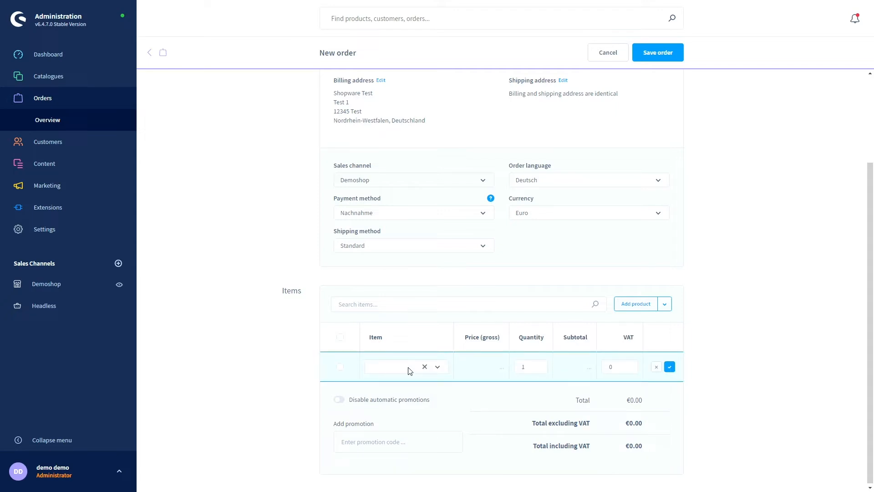
{"action": "left_click", "coordinate": [437, 367]}
{"action": "left_click", "coordinate": [395, 348]}
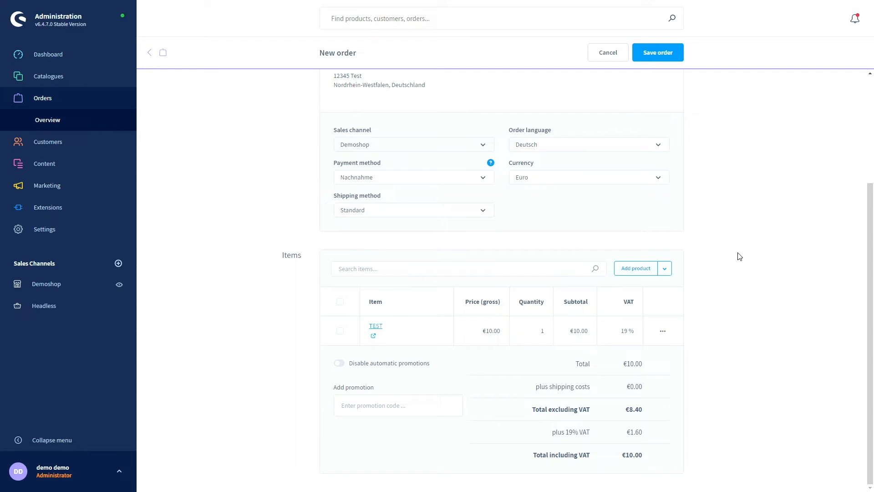
Add a custom item named test1 to the order with a gross price of 10 and 19% VAT.
{"action": "left_click", "coordinate": [664, 269]}
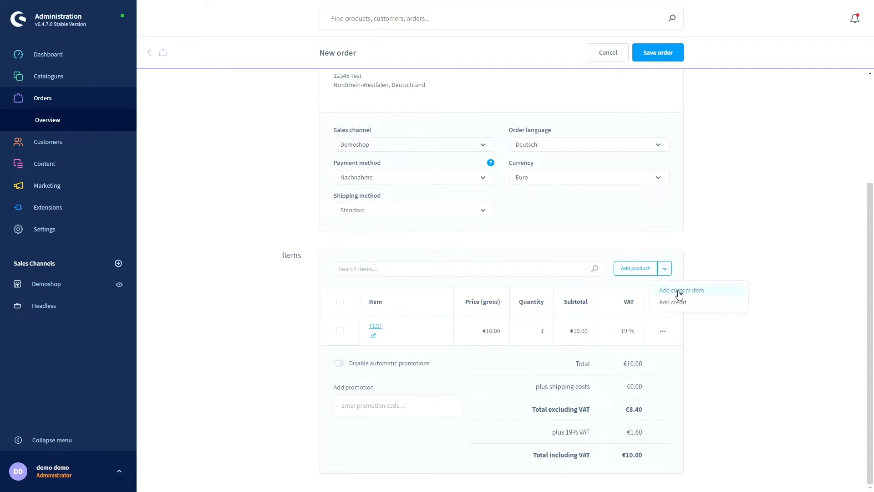
{"action": "left_click", "coordinate": [679, 291]}
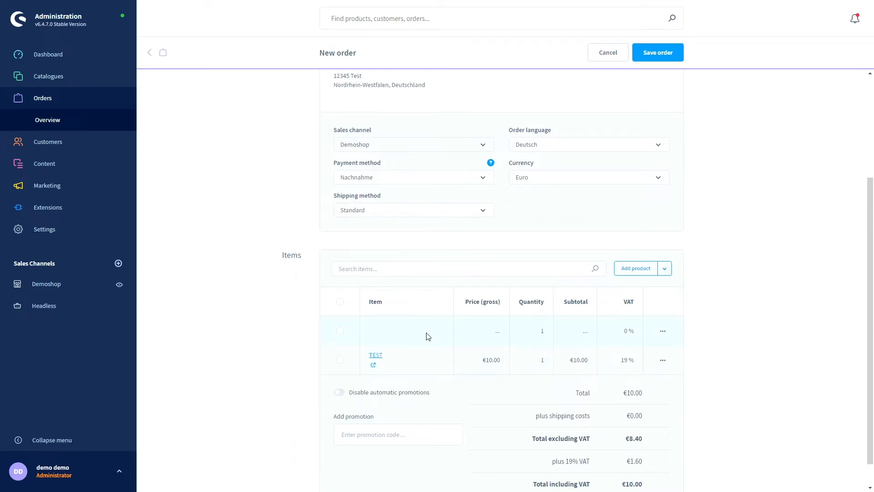
{"action": "double_click", "coordinate": [403, 334]}
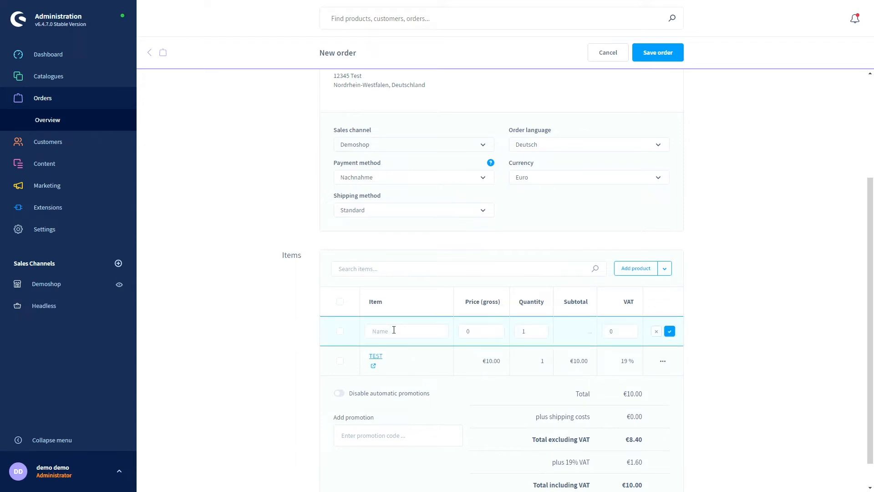
{"action": "left_click", "coordinate": [394, 330]}
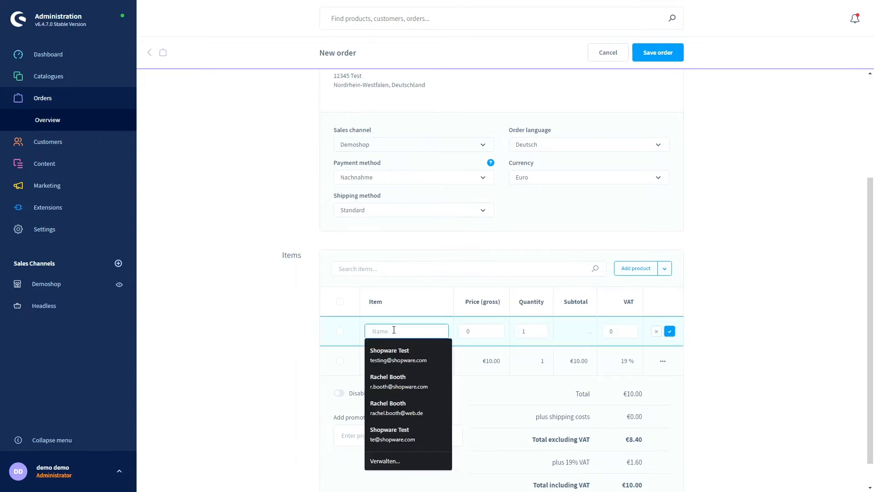
{"action": "type", "text": "test"}
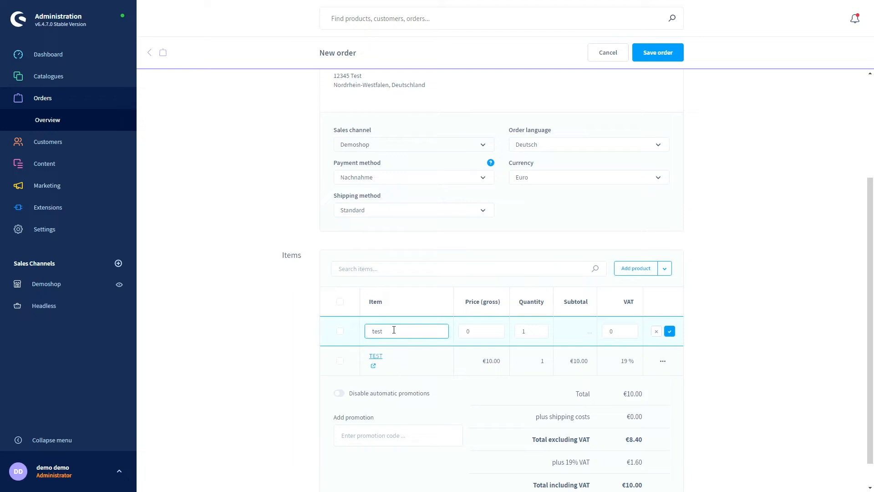
{"action": "type", "text": "1"}
{"action": "double_click", "coordinate": [623, 332]}
{"action": "type", "text": "19"}
{"action": "double_click", "coordinate": [488, 336]}
{"action": "type", "text": "10"}
{"action": "left_click", "coordinate": [669, 332]}
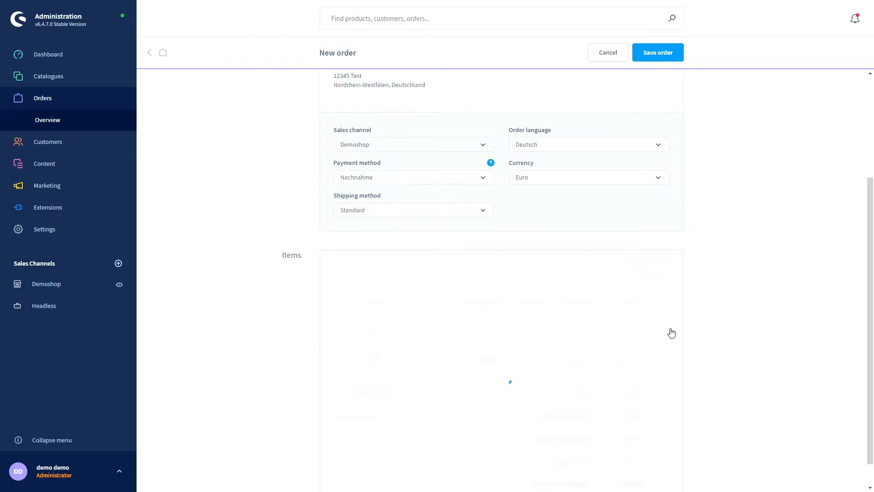
Save the order without reminding the customer to pay.
{"action": "scroll", "coordinate": [697, 273], "scroll_direction": "down", "scroll_amount": 1}
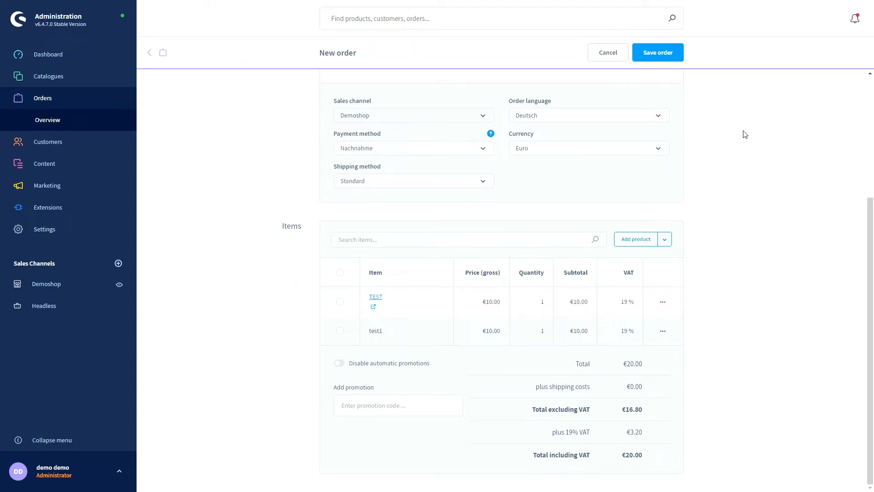
{"action": "left_click", "coordinate": [660, 51]}
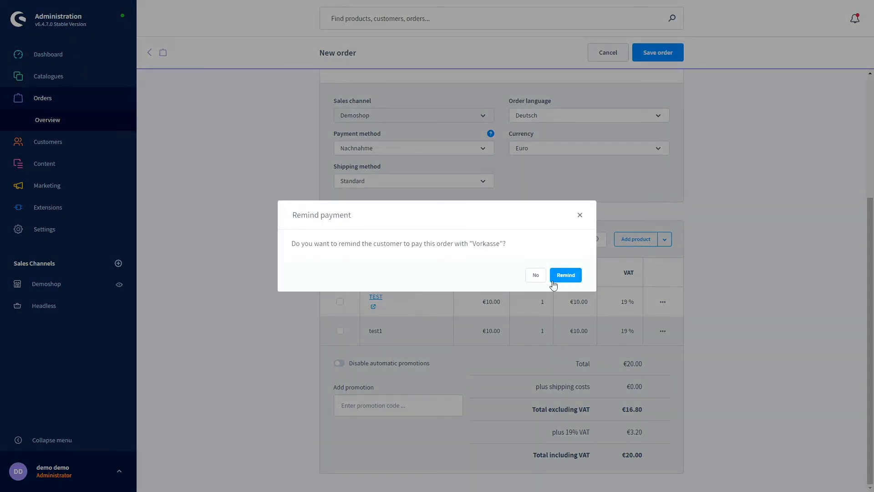
{"action": "left_click", "coordinate": [537, 275]}
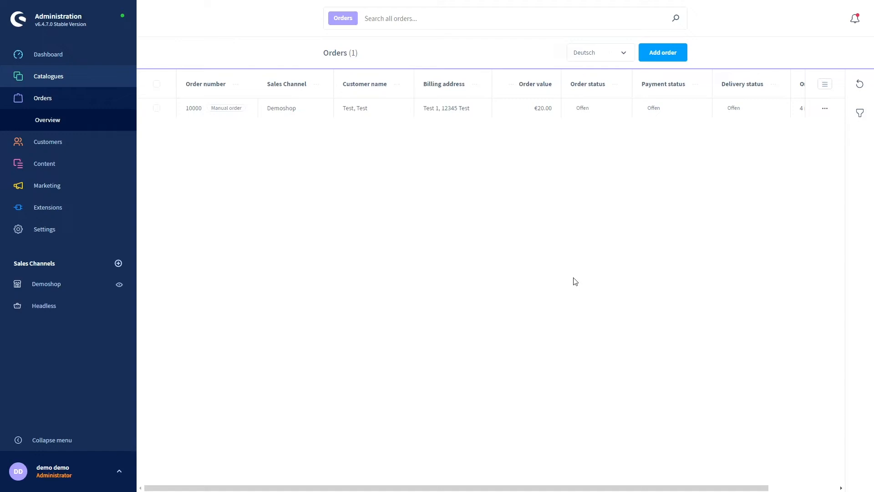
Open the saved order for editing and review its customer details, shipping and payment information, and items.
{"action": "left_click", "coordinate": [825, 110]}
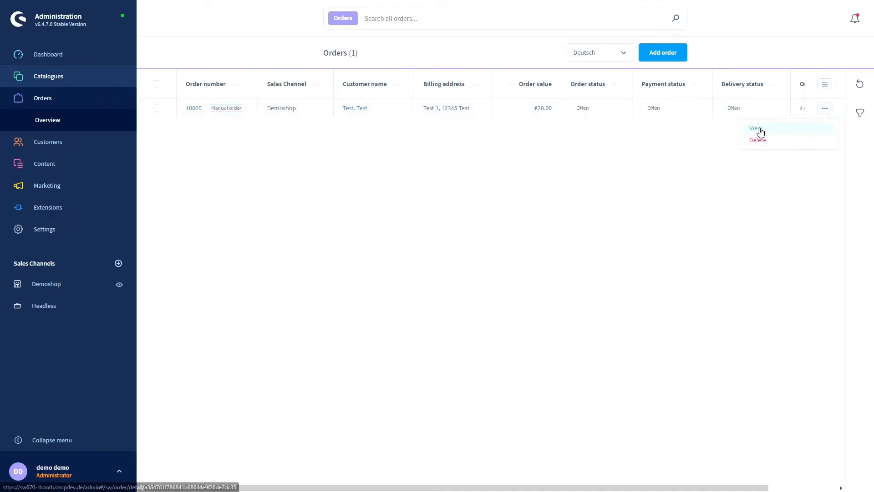
{"action": "left_click", "coordinate": [756, 129]}
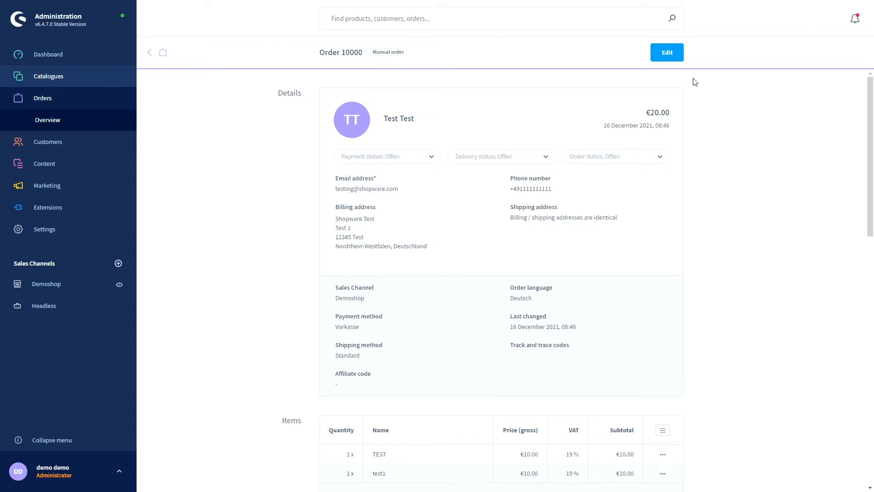
{"action": "left_click", "coordinate": [668, 57]}
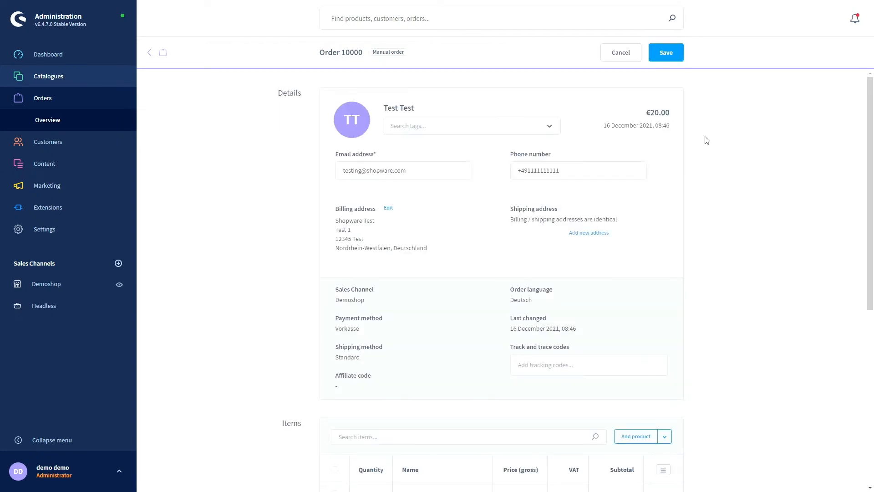
{"action": "scroll", "coordinate": [706, 140], "scroll_direction": "down", "scroll_amount": 1}
{"action": "scroll", "coordinate": [707, 139], "scroll_direction": "up", "scroll_amount": 1}
{"action": "scroll", "coordinate": [498, 263], "scroll_direction": "down", "scroll_amount": 1}
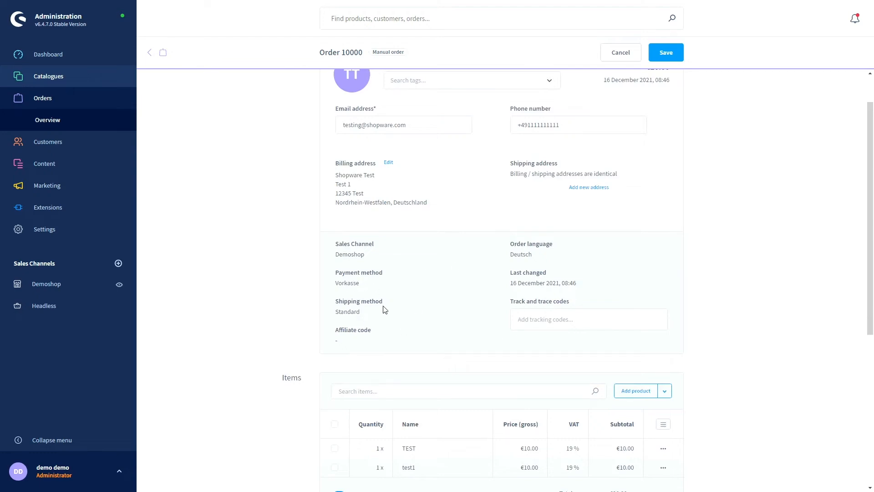
{"action": "scroll", "coordinate": [445, 305], "scroll_direction": "down", "scroll_amount": 1}
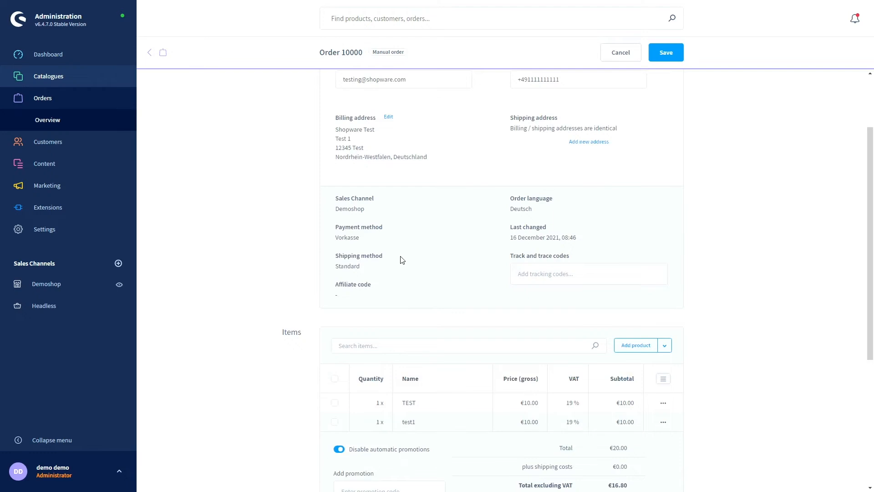
{"action": "scroll", "coordinate": [402, 260], "scroll_direction": "down", "scroll_amount": 1}
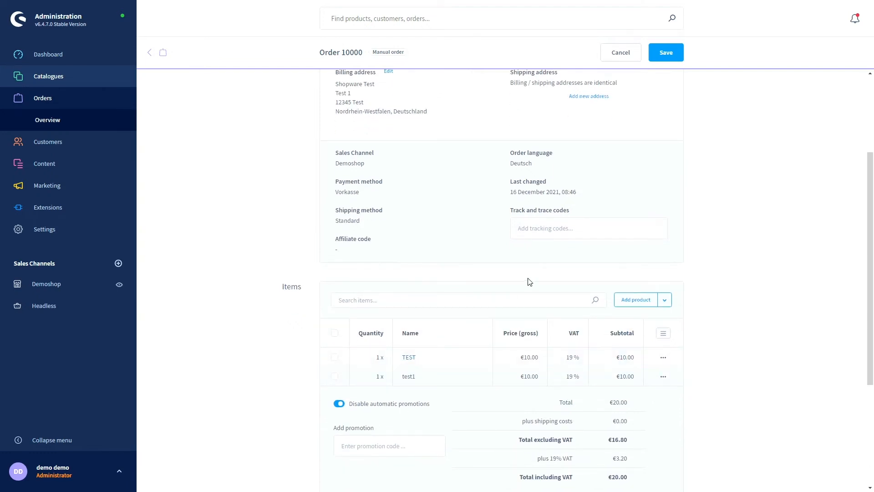
{"action": "scroll", "coordinate": [528, 284], "scroll_direction": "down", "scroll_amount": 2}
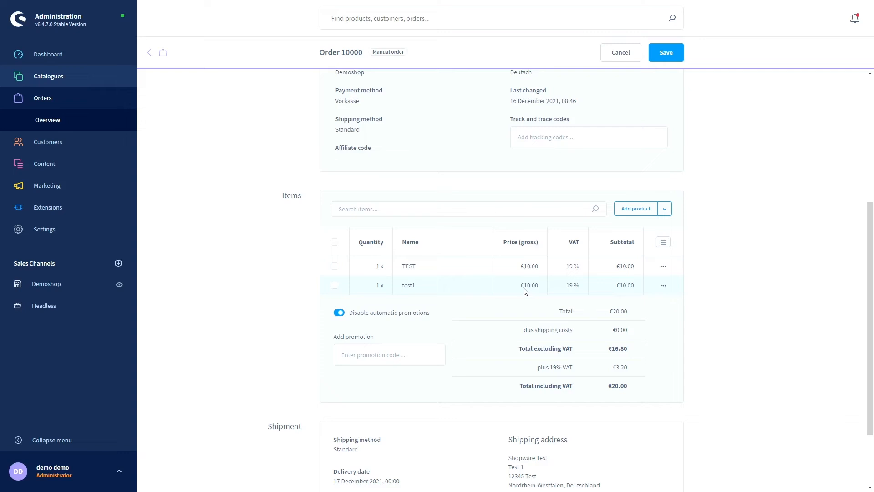
Select both order items to check the bulk delete option, and clear the selection again.
{"action": "left_click", "coordinate": [335, 266]}
{"action": "left_click", "coordinate": [335, 285]}
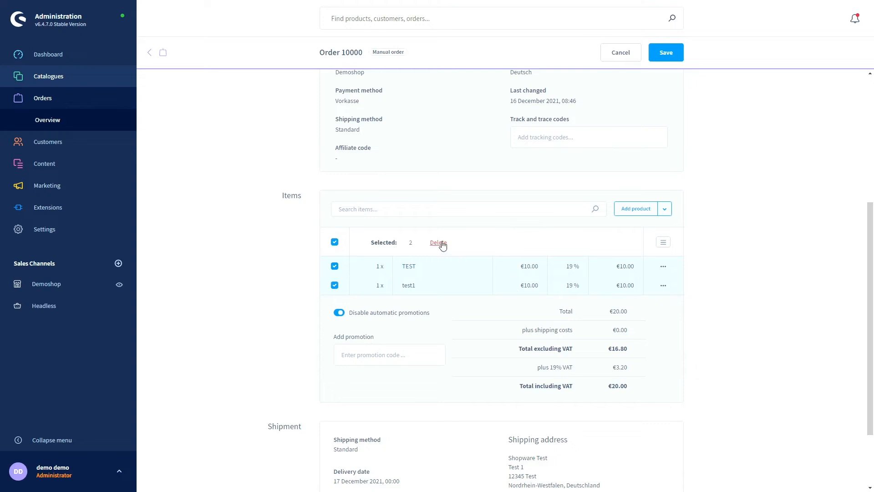
{"action": "left_click", "coordinate": [334, 267]}
{"action": "left_click", "coordinate": [335, 287]}
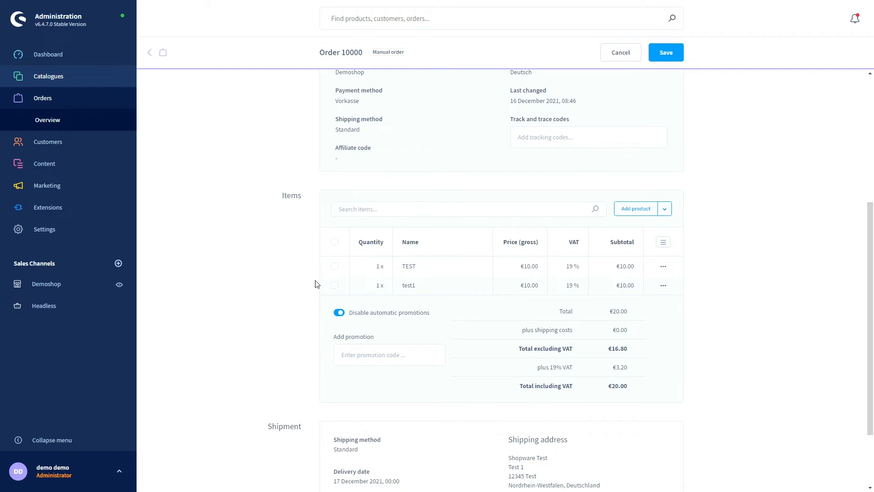
Check the additional item types that can be added to the order and the actions available for the TEST item.
{"action": "left_click", "coordinate": [664, 210]}
{"action": "left_click", "coordinate": [684, 203]}
{"action": "left_click", "coordinate": [664, 210]}
{"action": "left_click", "coordinate": [702, 208]}
{"action": "left_click", "coordinate": [665, 268]}
{"action": "left_click", "coordinate": [703, 255]}
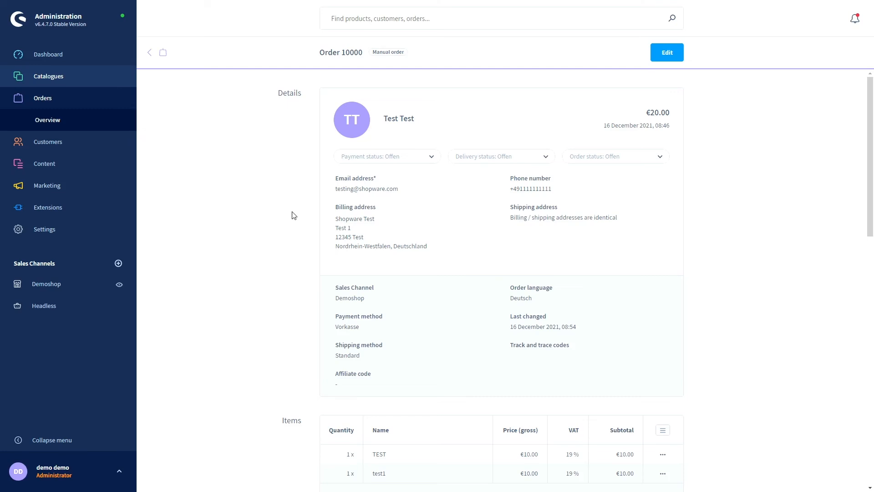
Look through the available payment, delivery and order status options without changing any of them.
{"action": "left_click", "coordinate": [431, 158]}
{"action": "left_click", "coordinate": [431, 158]}
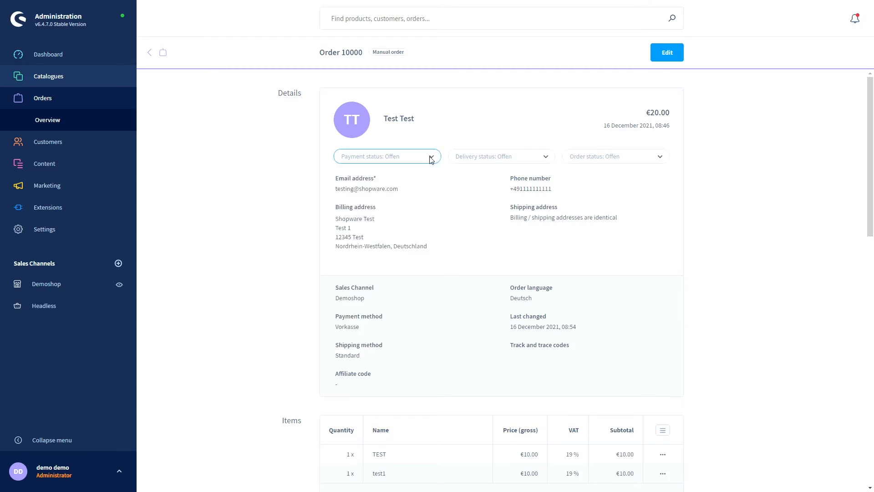
{"action": "left_click", "coordinate": [546, 157]}
{"action": "left_click", "coordinate": [546, 158]}
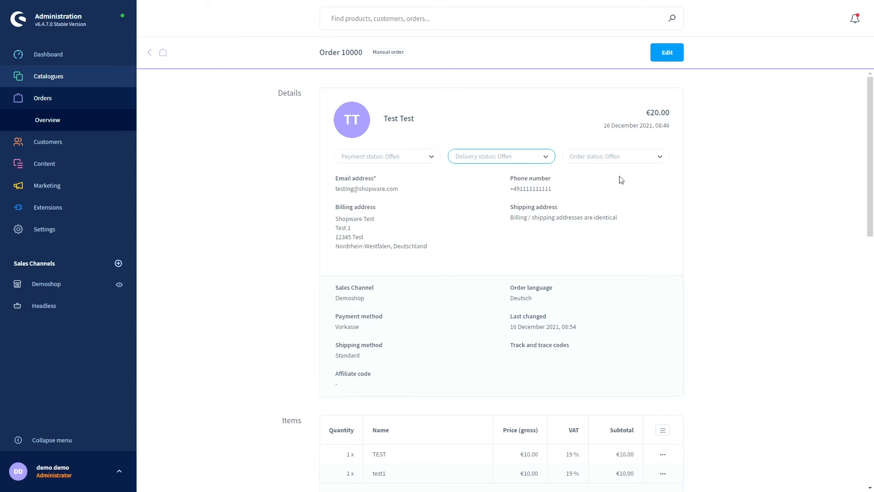
{"action": "left_click", "coordinate": [658, 158]}
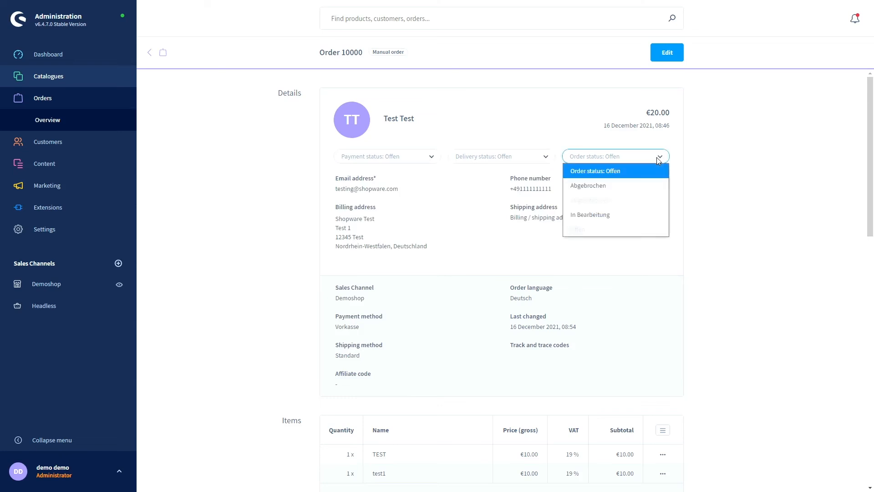
{"action": "left_click", "coordinate": [658, 159]}
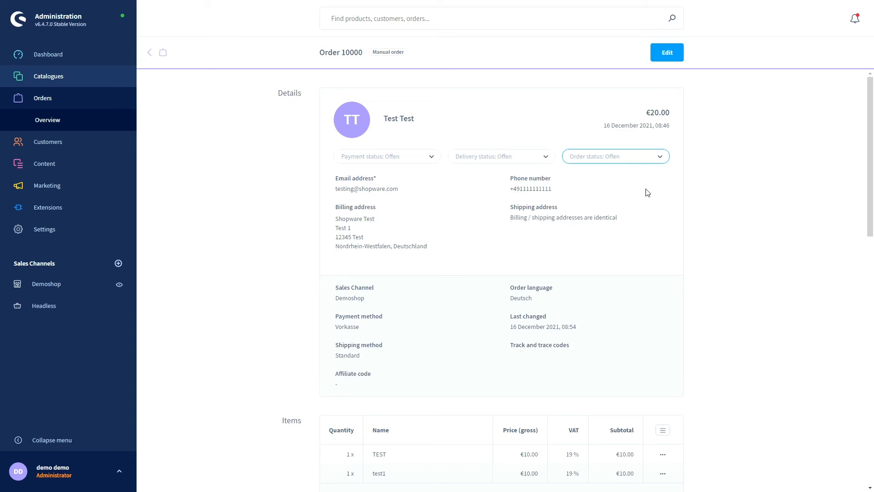
Set the order's payment status to Bezahlt.
{"action": "left_click", "coordinate": [423, 157]}
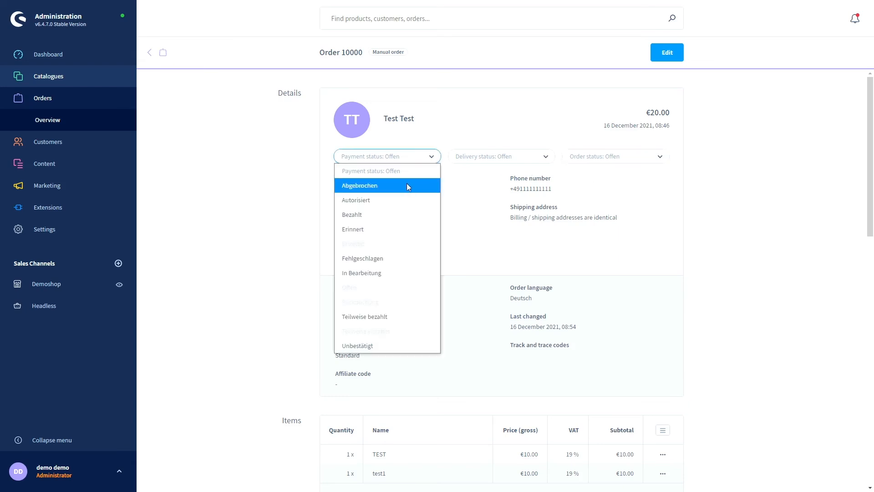
{"action": "left_click", "coordinate": [375, 217]}
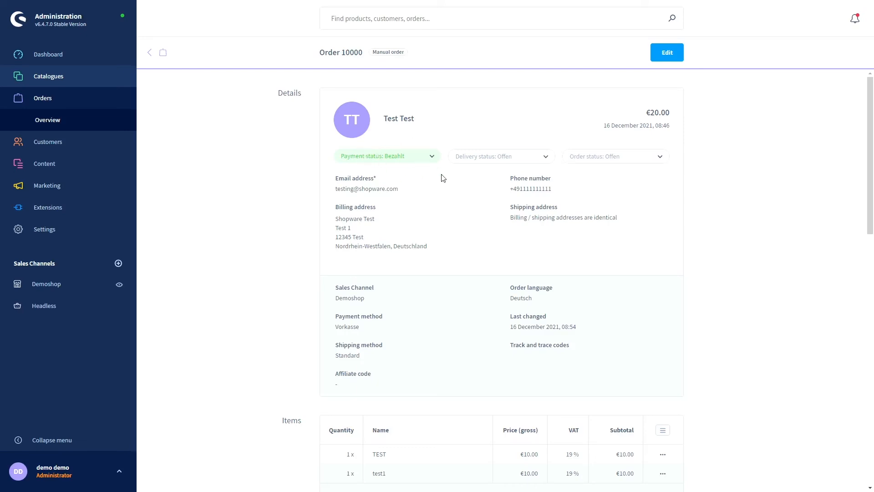
Create a new Rechnung document for the order with the preset number and date, and check it in the document list.
{"action": "scroll", "coordinate": [445, 177], "scroll_direction": "down", "scroll_amount": 8}
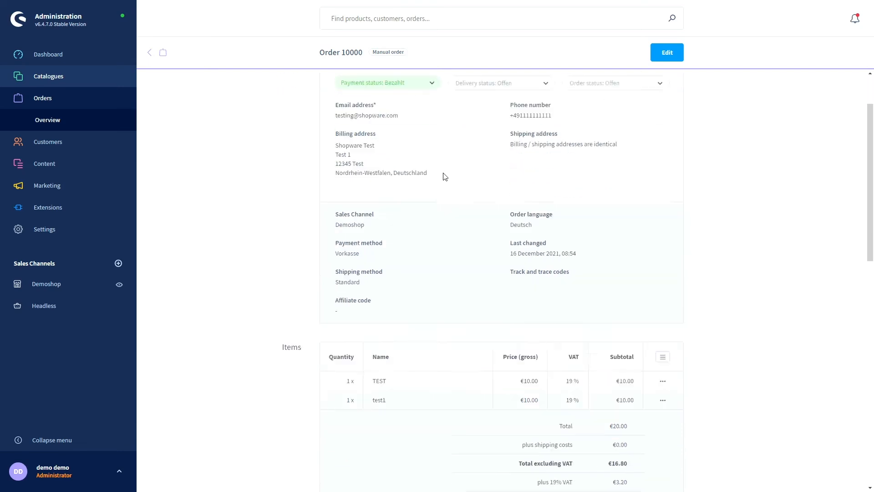
{"action": "scroll", "coordinate": [446, 179], "scroll_direction": "down", "scroll_amount": 7}
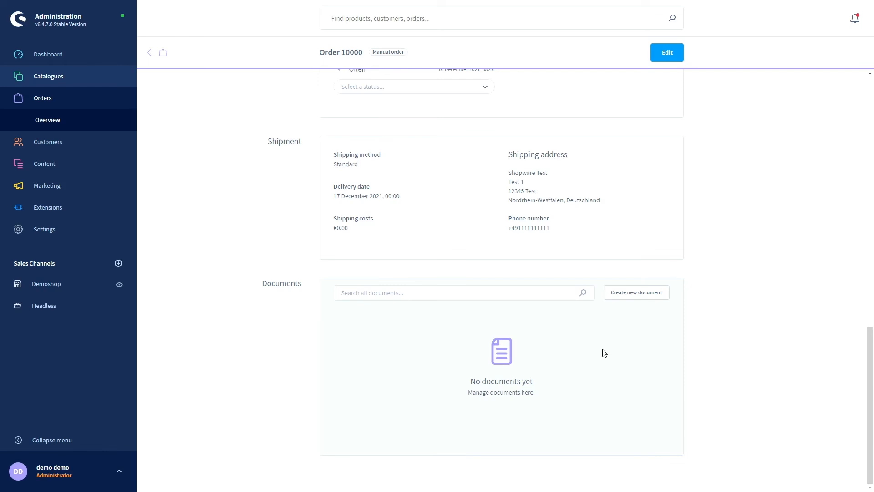
{"action": "left_click", "coordinate": [635, 297]}
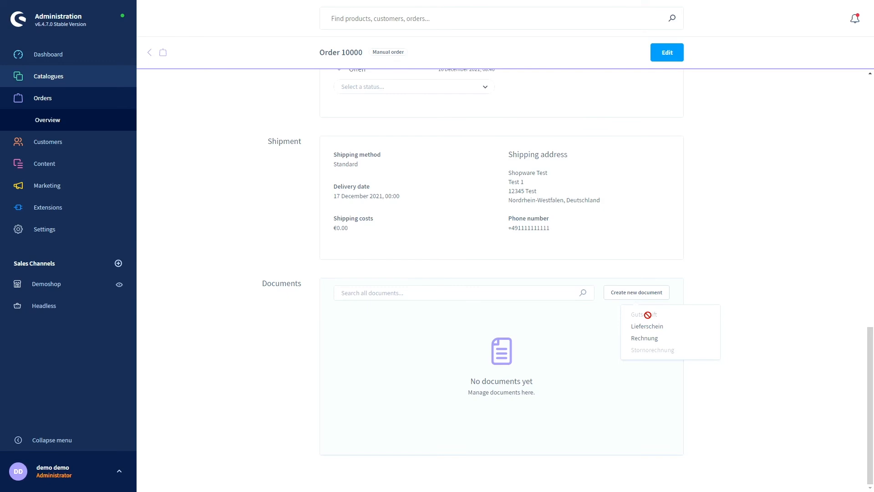
{"action": "left_click", "coordinate": [654, 340]}
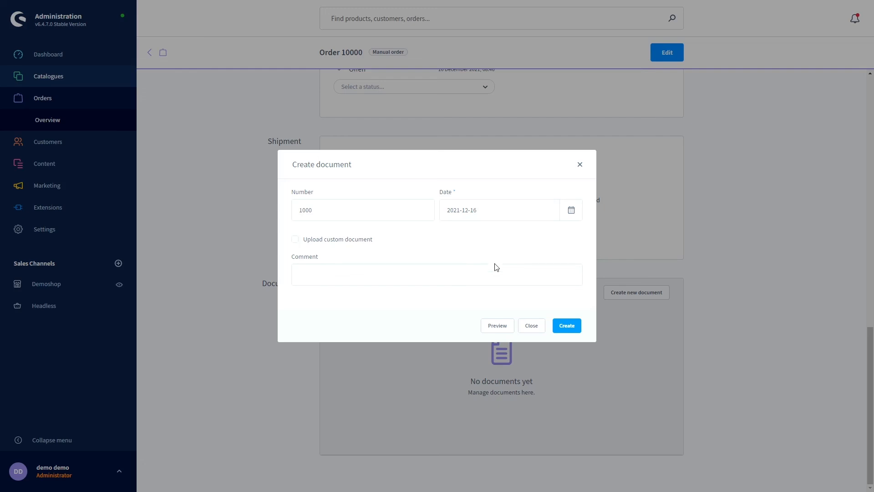
{"action": "left_click", "coordinate": [571, 337]}
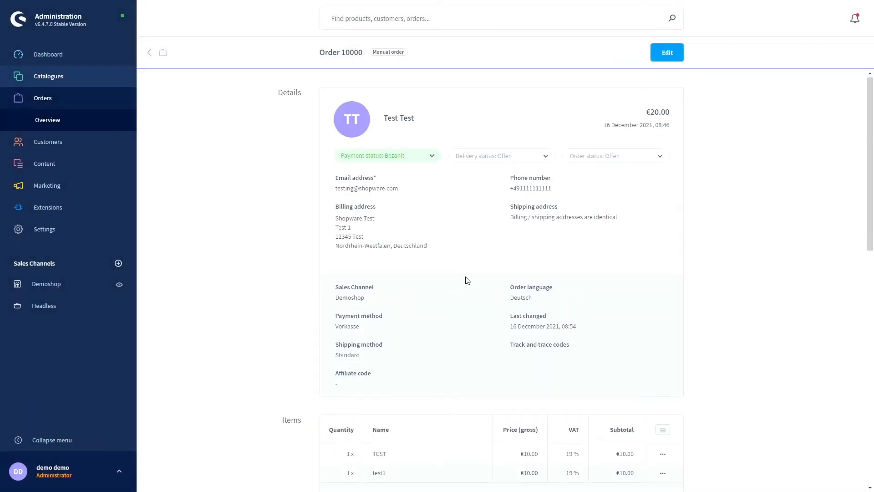
{"action": "scroll", "coordinate": [464, 279], "scroll_direction": "down", "scroll_amount": 10}
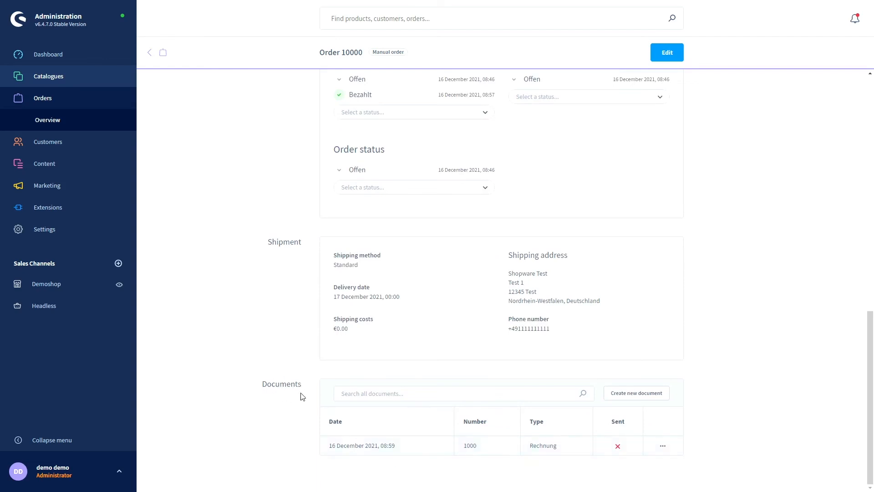
Set the order status to In Bearbeitung, attaching the Rechnung document to the email sent to the customer.
{"action": "scroll", "coordinate": [304, 395], "scroll_direction": "up", "scroll_amount": 15}
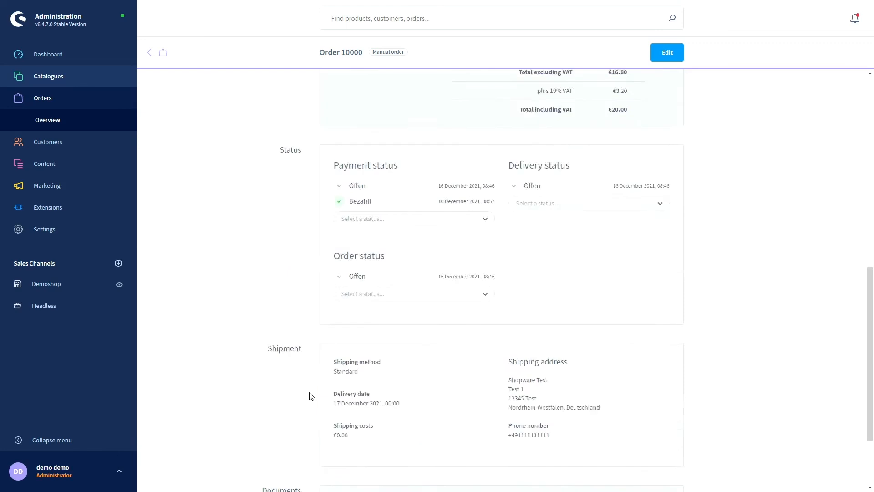
{"action": "scroll", "coordinate": [308, 394], "scroll_direction": "up", "scroll_amount": 1}
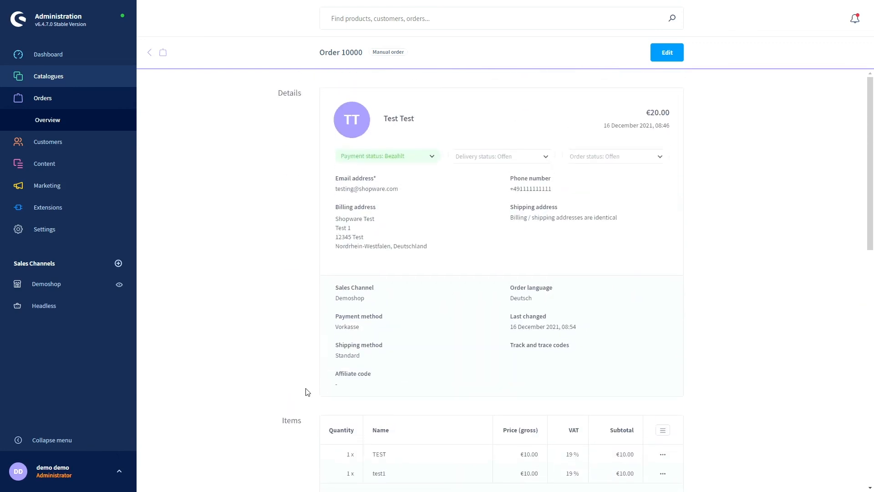
{"action": "left_click", "coordinate": [437, 159]}
{"action": "left_click", "coordinate": [438, 156]}
{"action": "left_click", "coordinate": [642, 157]}
{"action": "left_click", "coordinate": [607, 220]}
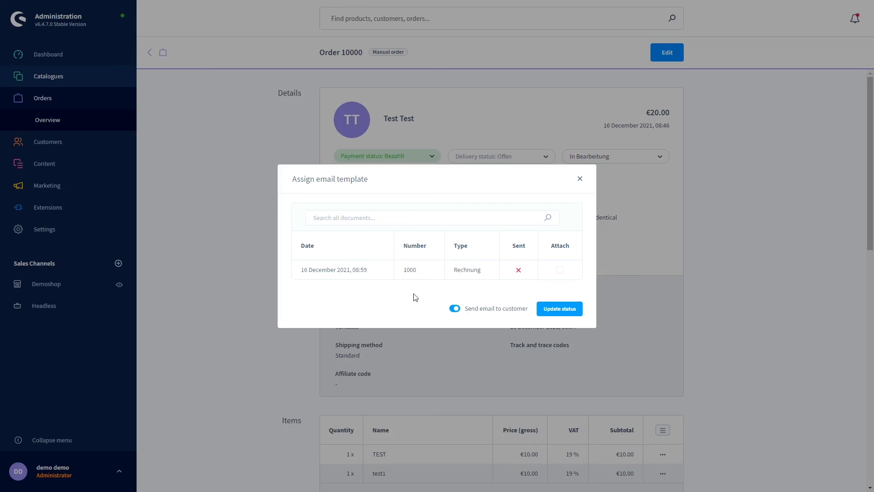
{"action": "left_click", "coordinate": [561, 270]}
{"action": "left_click", "coordinate": [560, 309]}
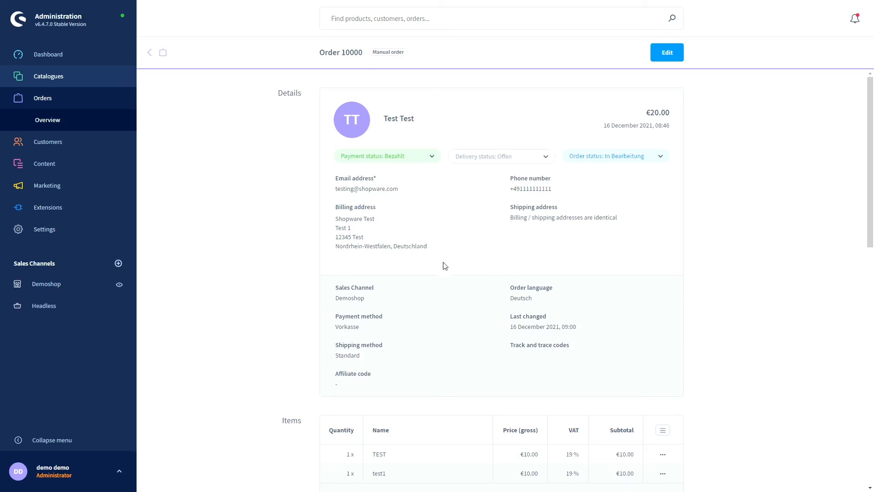
Create a Lieferschein document for the order with the preset delivery note number and dates.
{"action": "scroll", "coordinate": [505, 248], "scroll_direction": "down", "scroll_amount": 6}
{"action": "scroll", "coordinate": [504, 251], "scroll_direction": "down", "scroll_amount": 7}
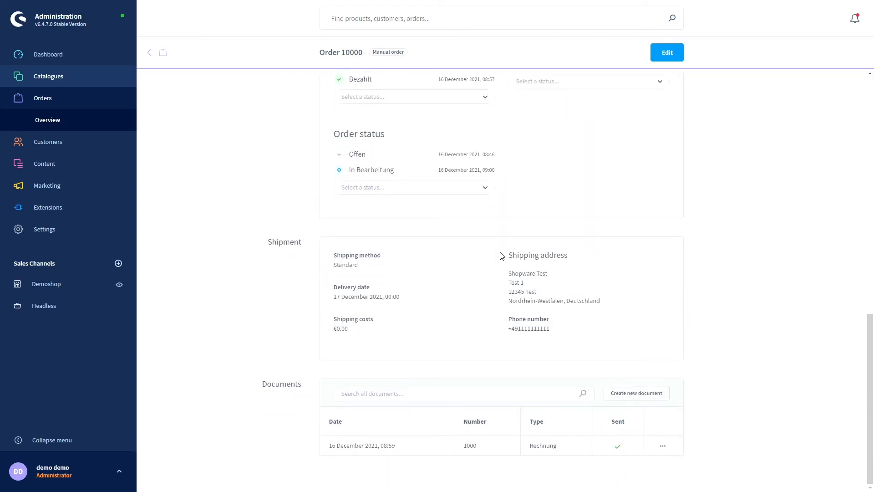
{"action": "left_click", "coordinate": [653, 398]}
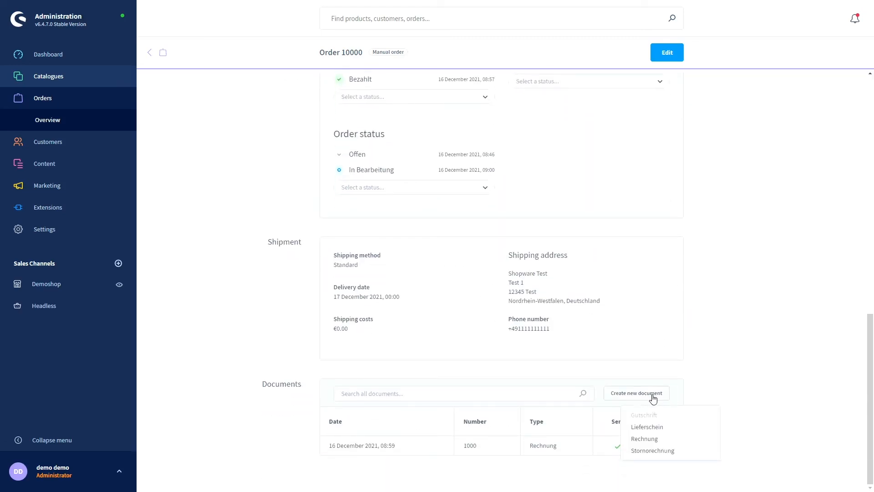
{"action": "left_click", "coordinate": [649, 426]}
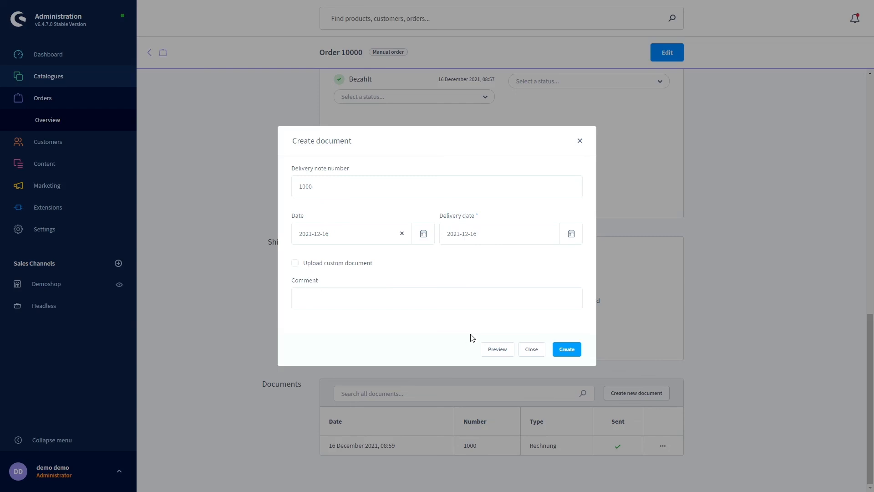
{"action": "left_click", "coordinate": [567, 349]}
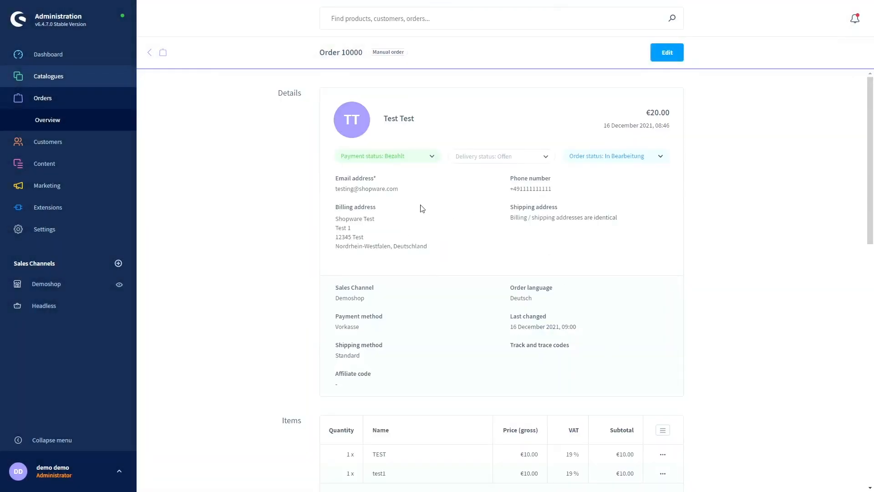
Set the delivery status to Versandt, attaching the Lieferschein document to the email sent to the customer.
{"action": "left_click", "coordinate": [546, 157]}
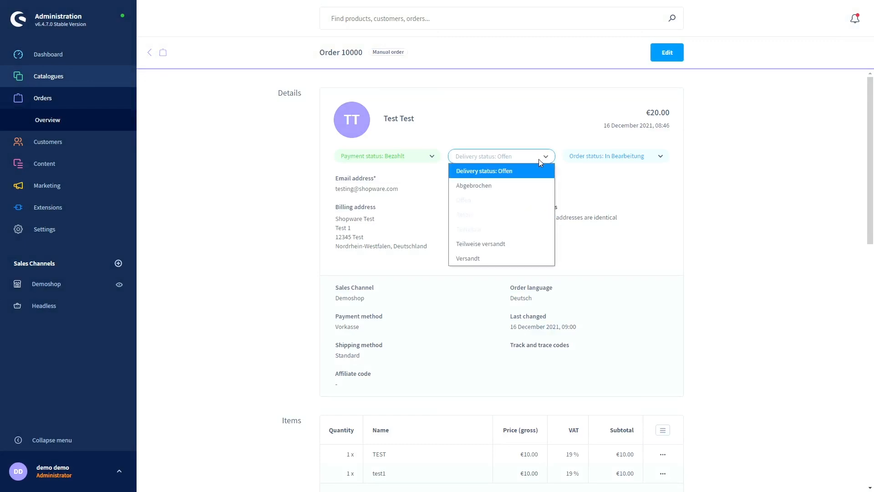
{"action": "left_click", "coordinate": [485, 258]}
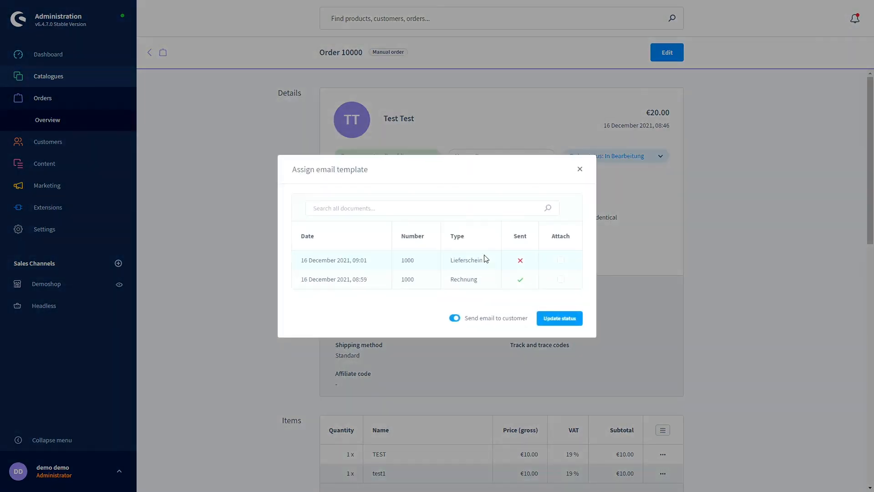
{"action": "left_click", "coordinate": [562, 263]}
{"action": "left_click", "coordinate": [571, 322]}
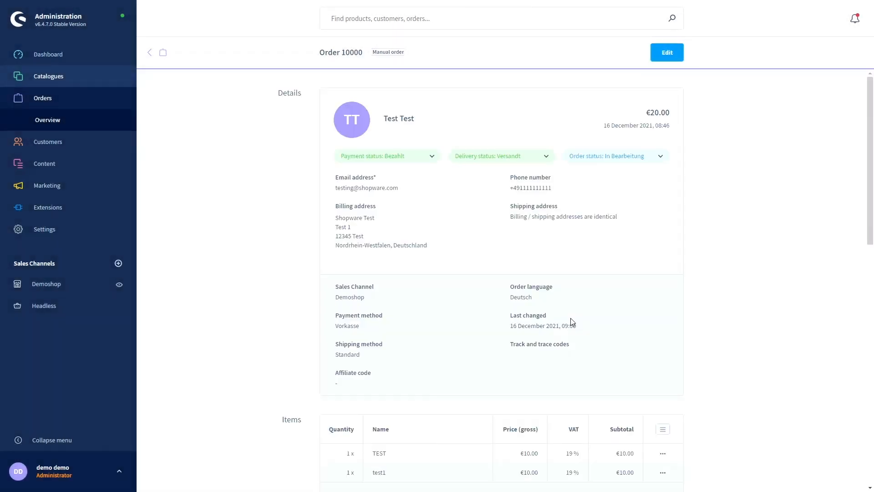